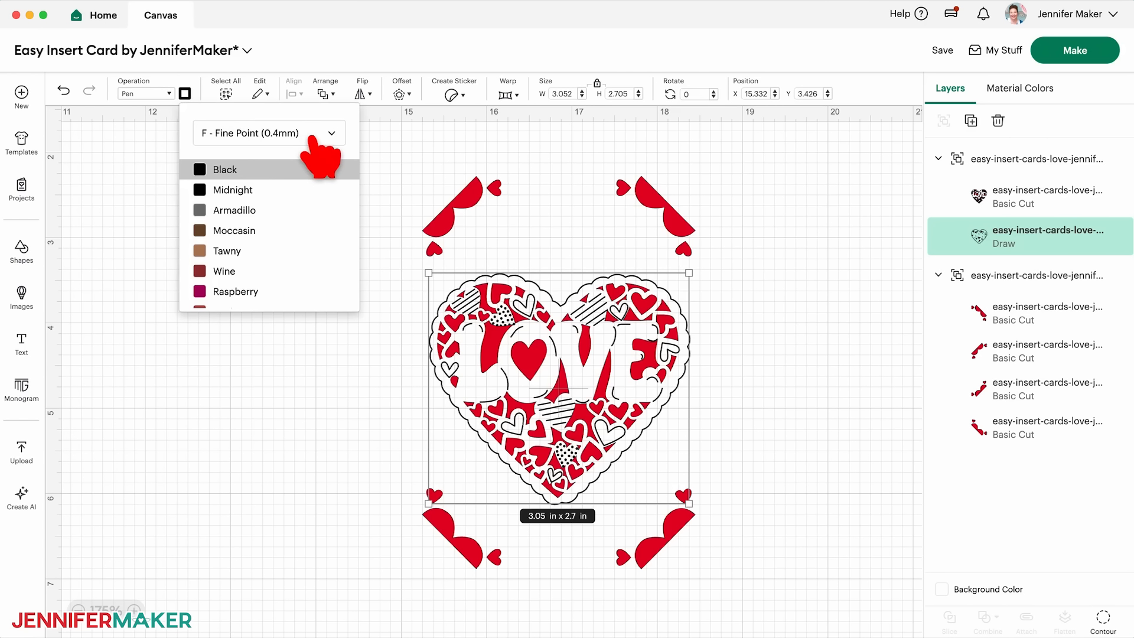
Step: Set the pen color of the LOVE heart's draw layer to Very Berry with the Fine Point (0.4mm) pen
{"action": "scroll", "coordinate": [293, 258], "scroll_direction": "down", "scroll_amount": 3}
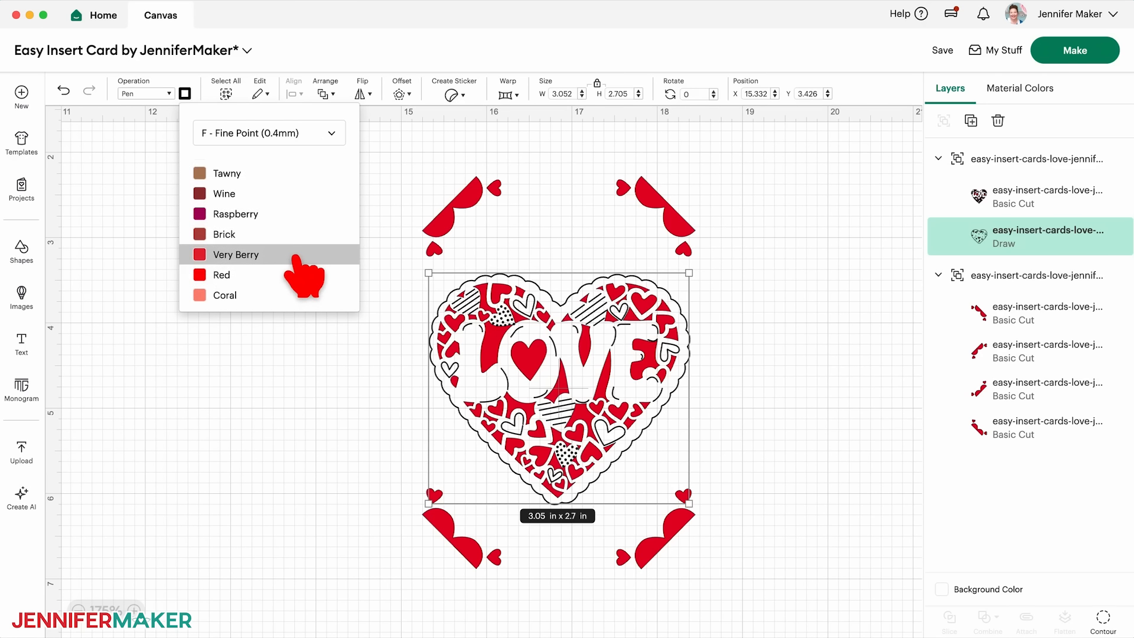
{"action": "left_click", "coordinate": [293, 258]}
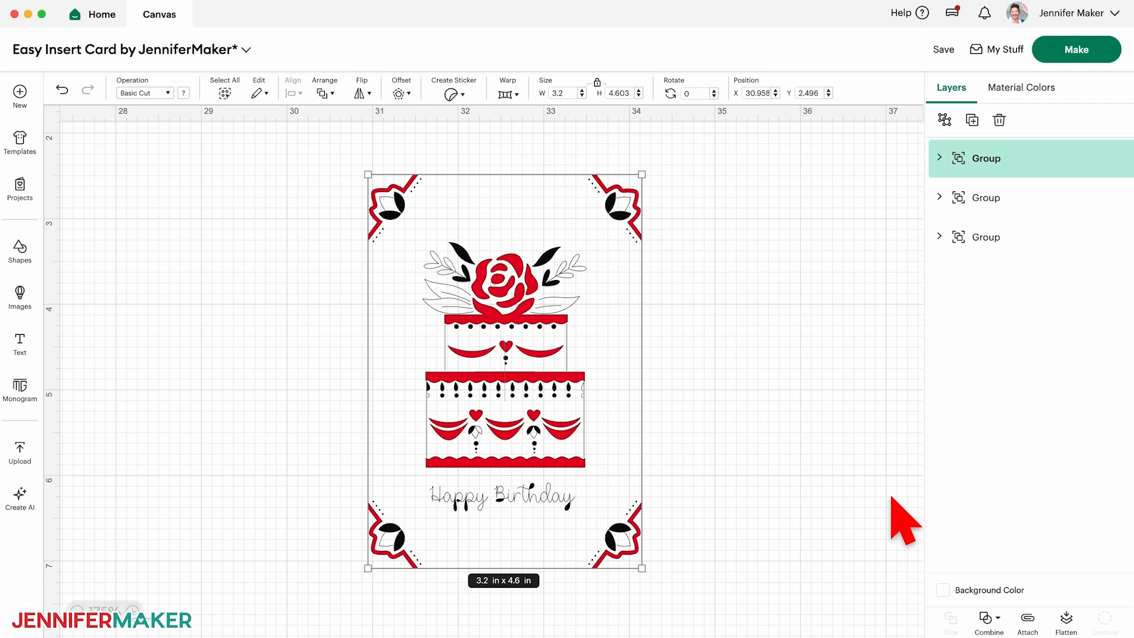
Step: Change the black layer of the birthday design's lower-right corner decoration to the Pen draw operation
{"action": "left_click", "coordinate": [145, 93]}
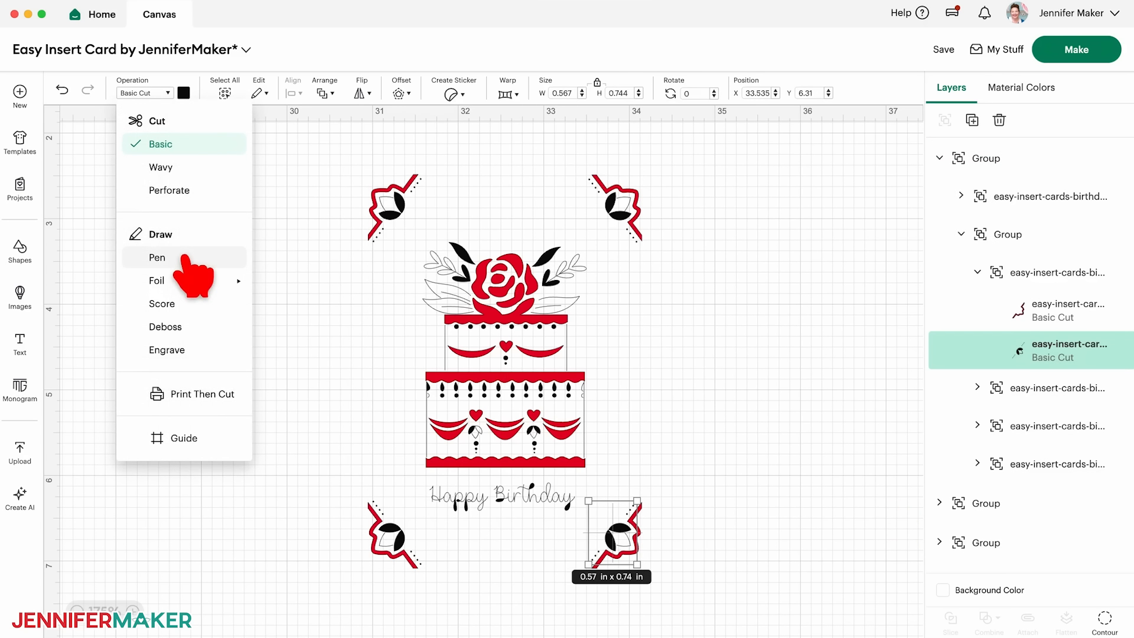
{"action": "left_click", "coordinate": [157, 258]}
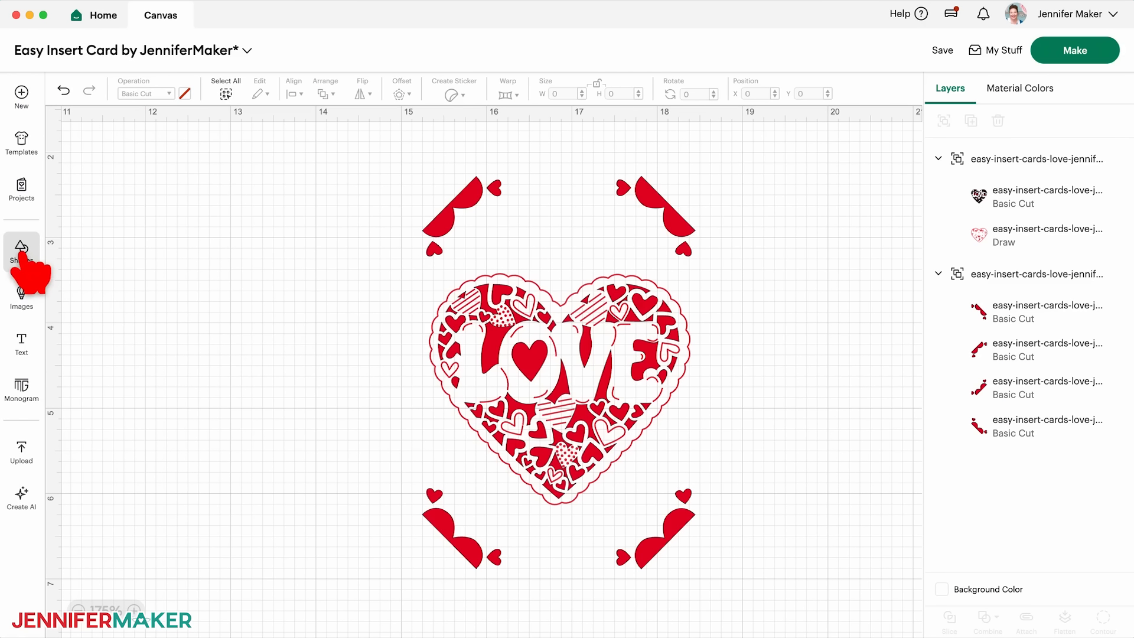
Step: Add a square resized with unlocked proportions to 4.4 in wide by 6.3 in high, and convert it to a Guide
{"action": "left_click", "coordinate": [22, 251]}
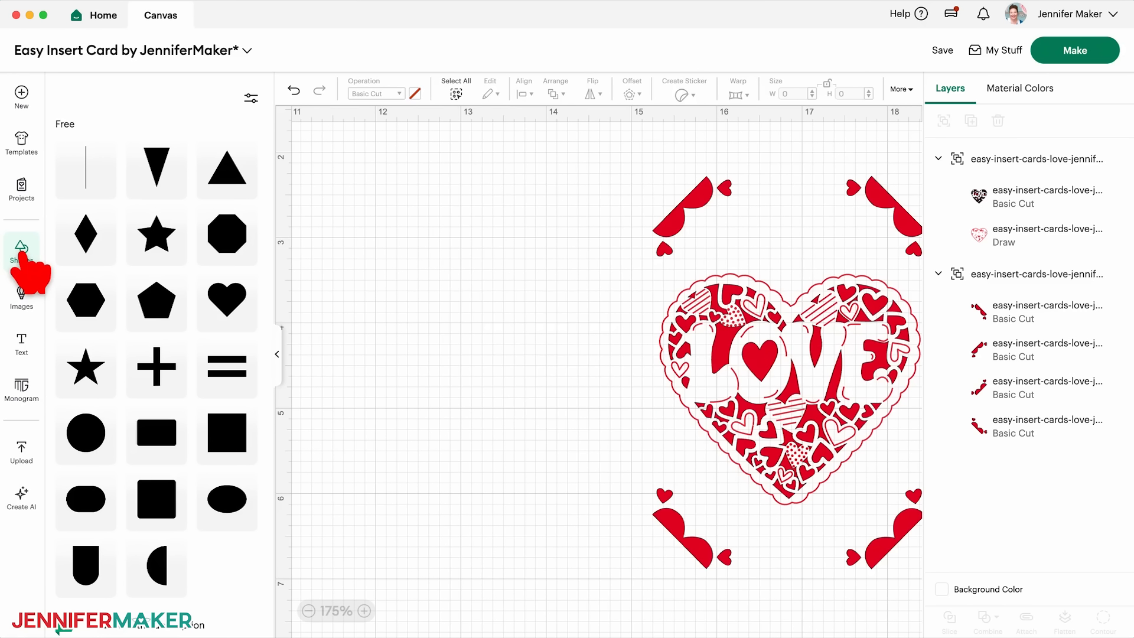
{"action": "left_click", "coordinate": [213, 440]}
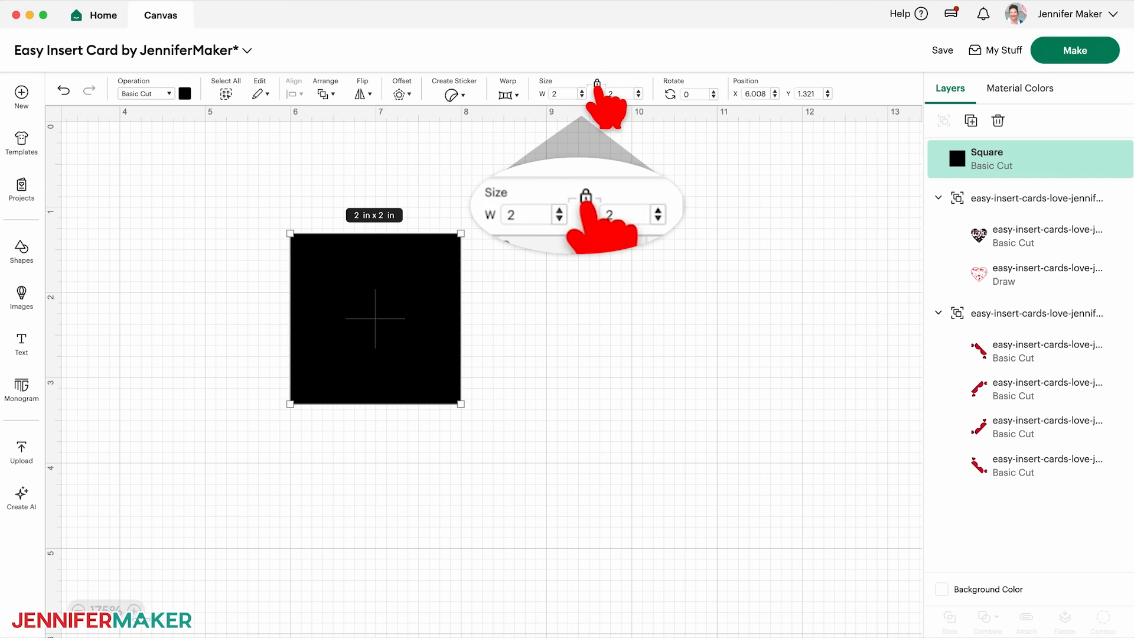
{"action": "left_click", "coordinate": [597, 84]}
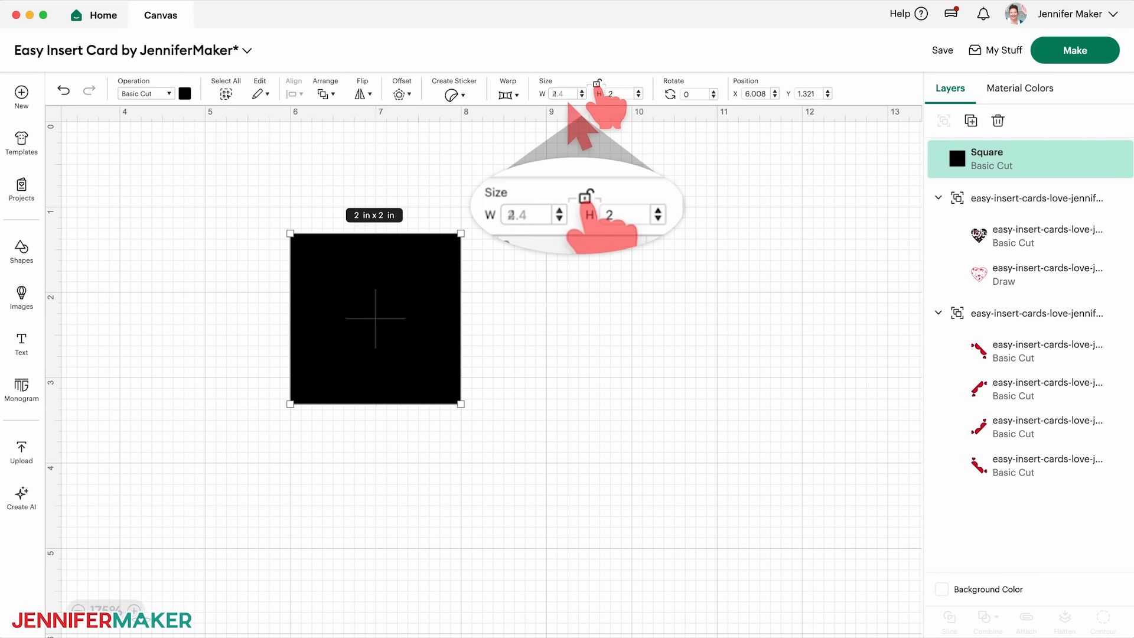
{"action": "type", "text": "4.4"}
{"action": "key", "text": "Tab"}
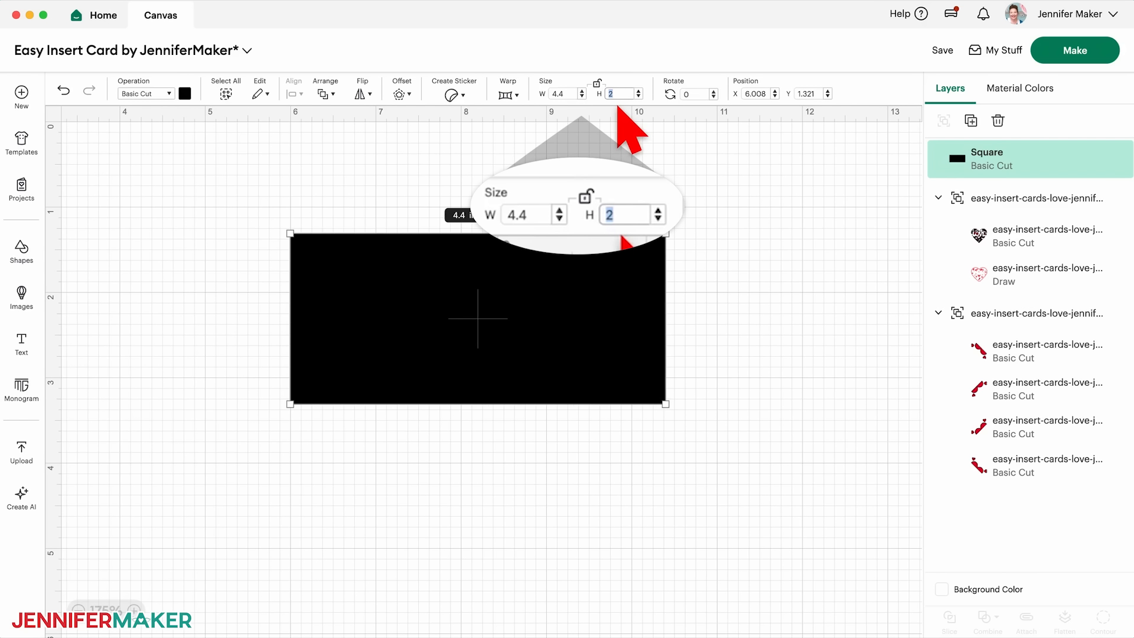
{"action": "type", "text": "6.3"}
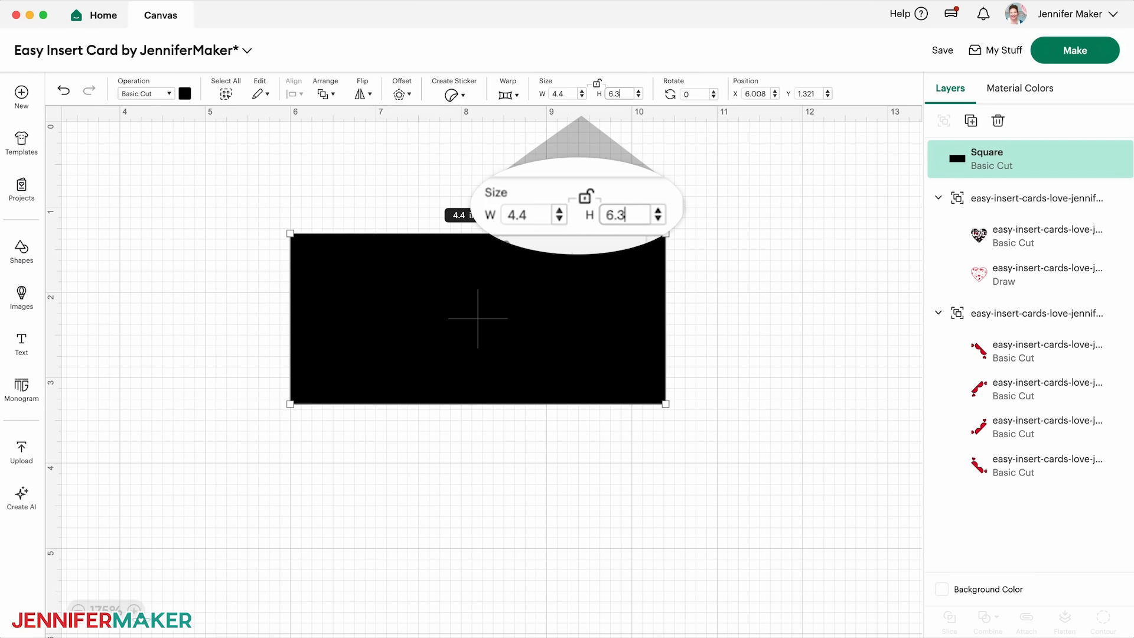
{"action": "key", "text": "Return"}
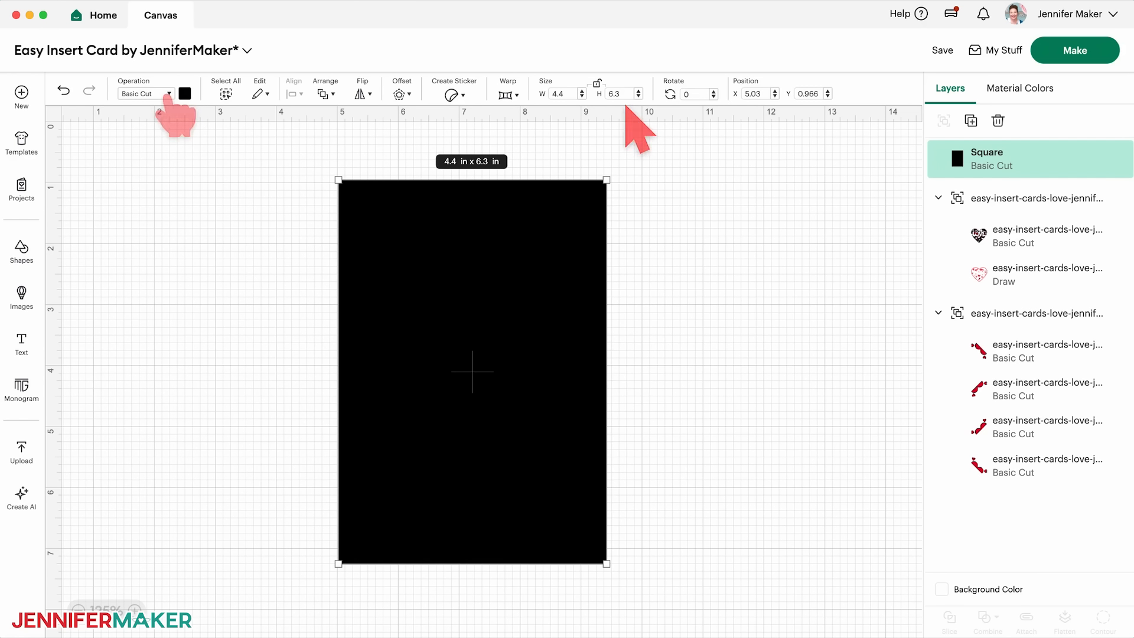
{"action": "left_click", "coordinate": [167, 93]}
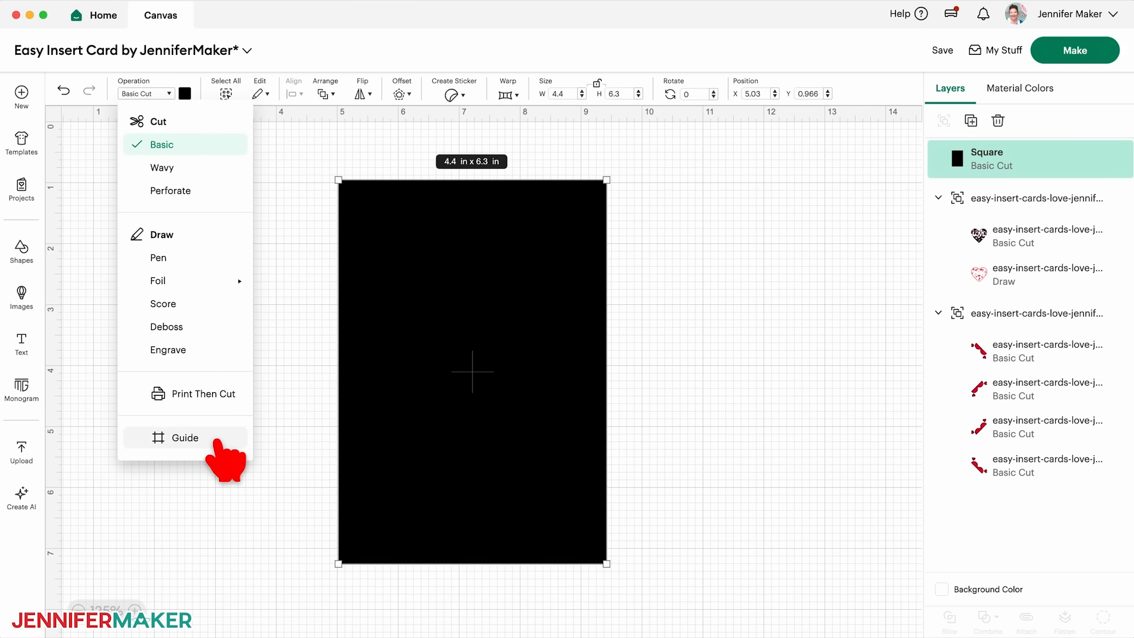
{"action": "left_click", "coordinate": [216, 440]}
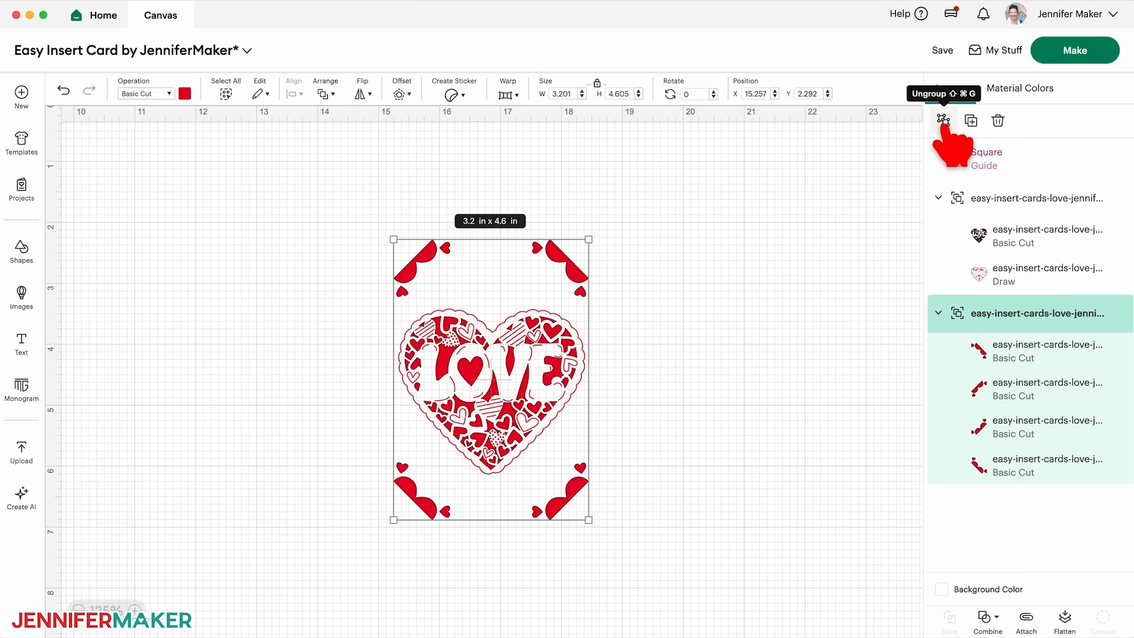
Step: Ungroup the four corner decorations and move the upper-left one into the guide's upper-left corner
{"action": "left_click", "coordinate": [943, 121]}
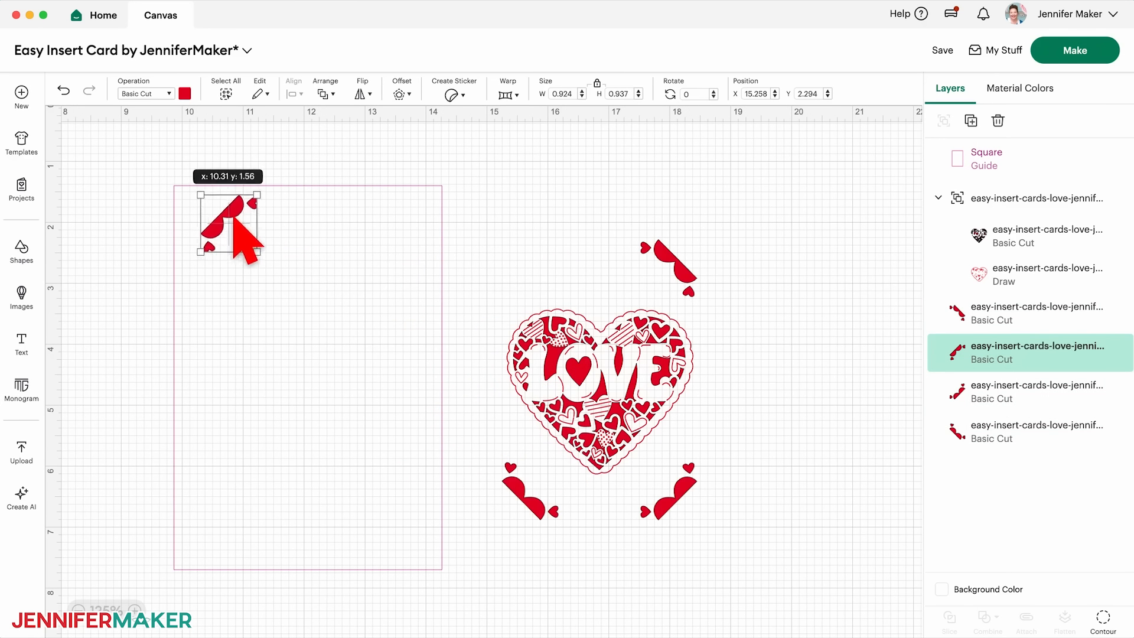
{"action": "left_click_drag", "start_coordinate": [221, 223], "coordinate": [211, 209]}
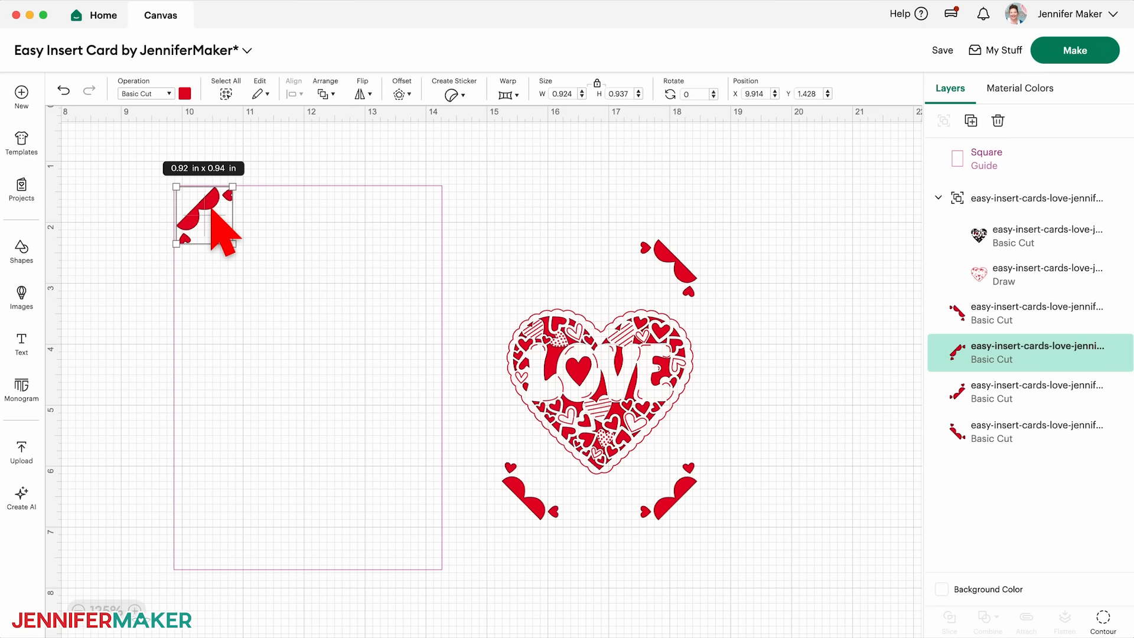
Step: Align the upper-left corner decoration to the guide's left and top edges and group it with the guide
{"action": "left_click", "coordinate": [206, 265], "text": "shift"}
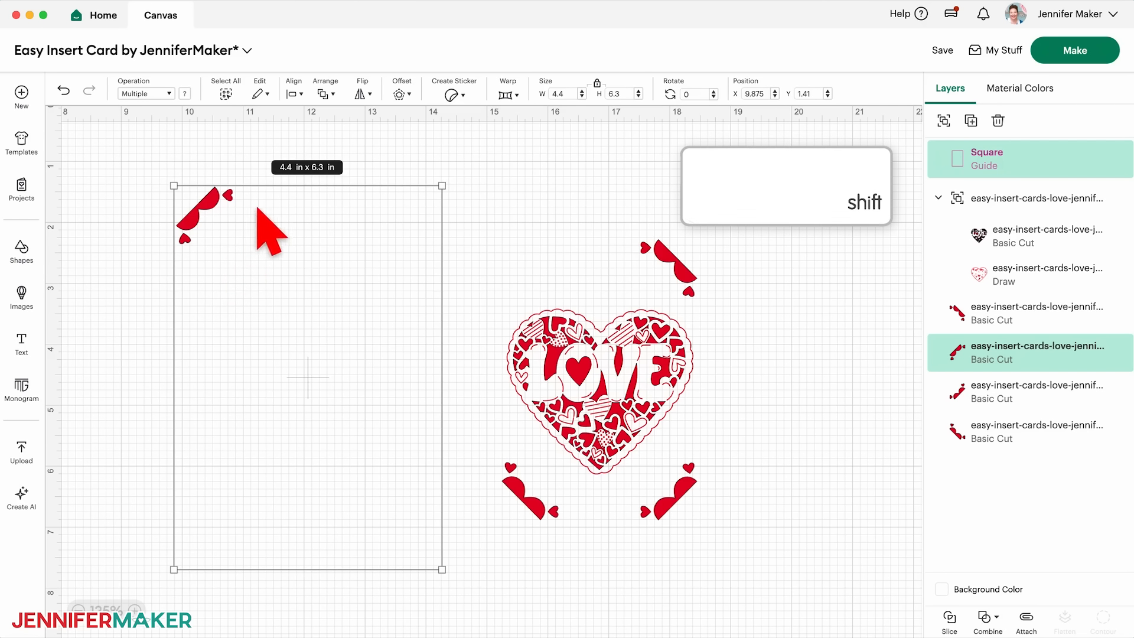
{"action": "left_click", "coordinate": [295, 94]}
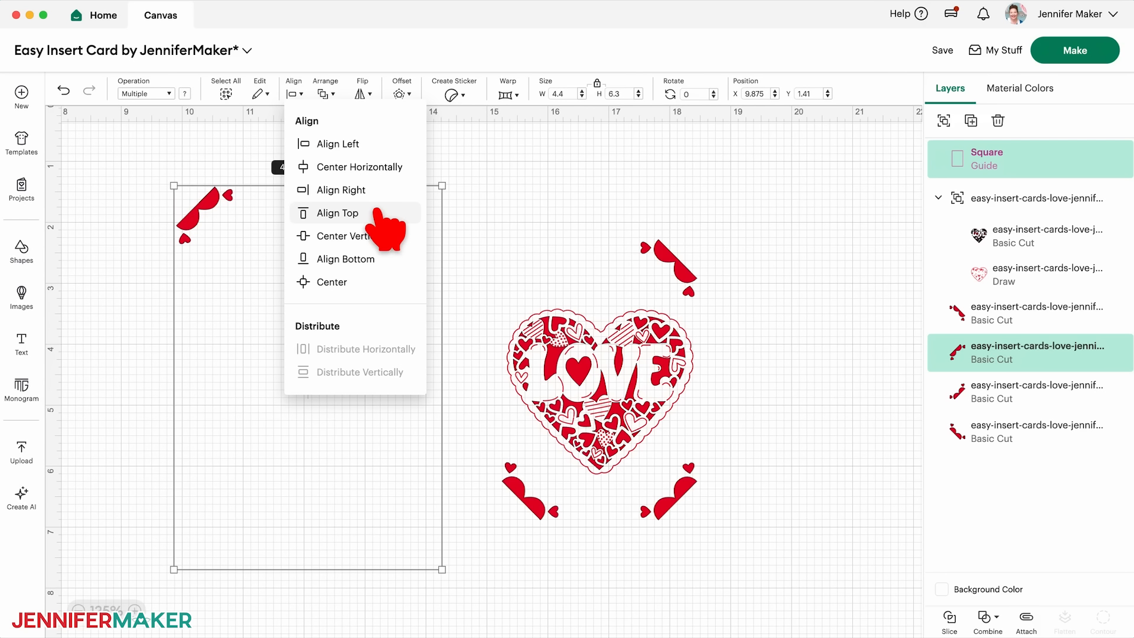
{"action": "left_click", "coordinate": [332, 150]}
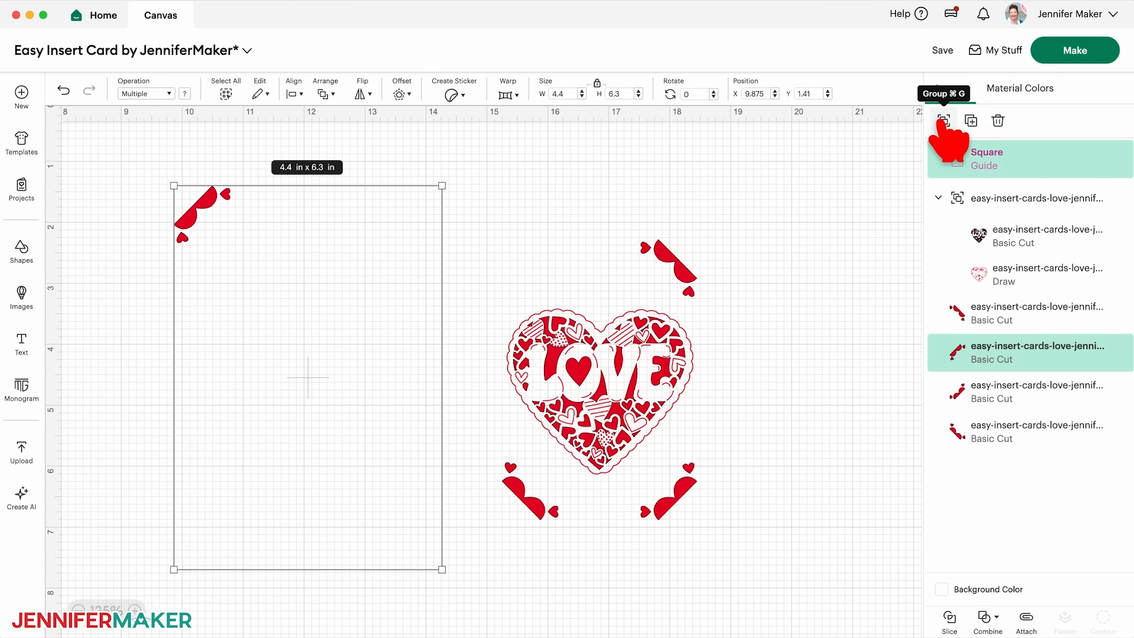
{"action": "left_click", "coordinate": [943, 121]}
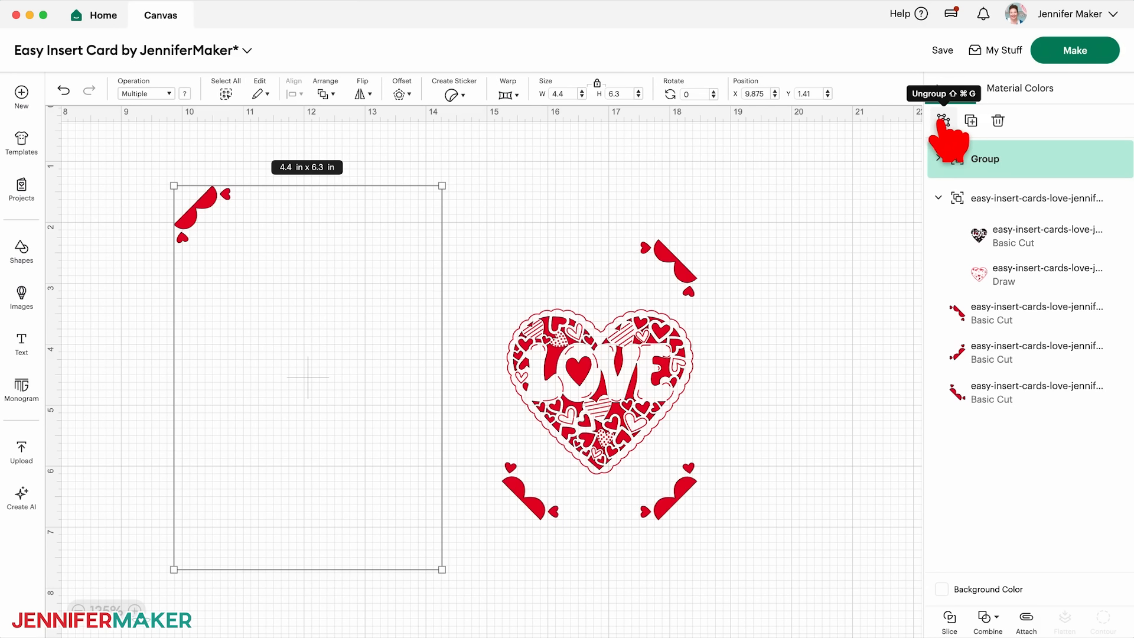
Step: Align the remaining three corner decorations to the matching corners of the guide and group them with it
{"action": "left_click_drag", "start_coordinate": [673, 263], "coordinate": [412, 216]}
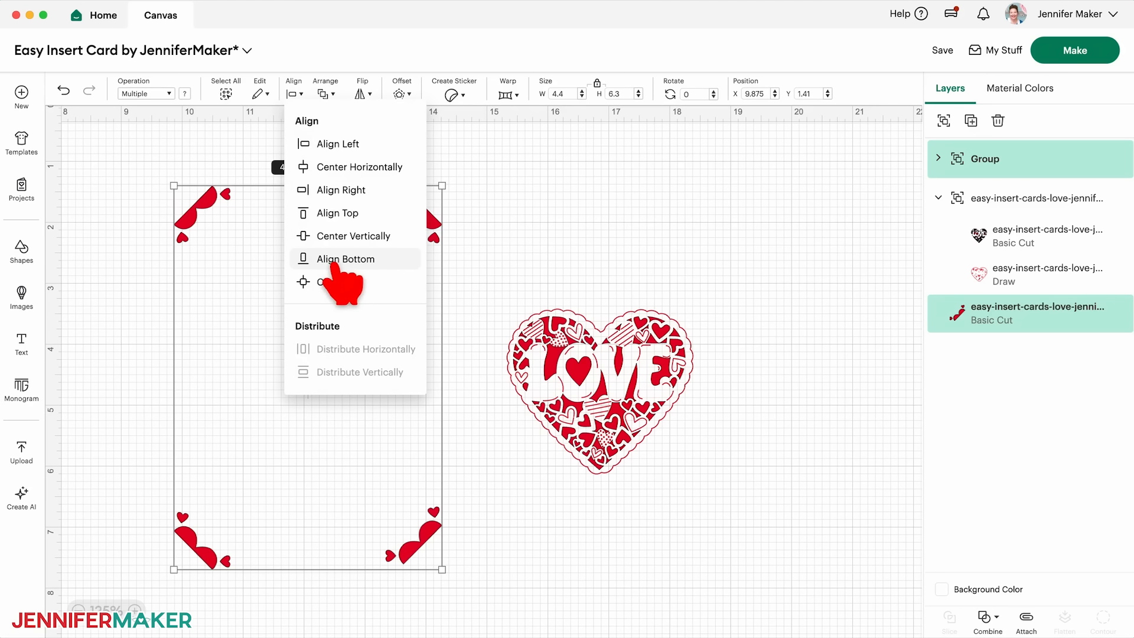
{"action": "left_click", "coordinate": [334, 260]}
{"action": "left_click", "coordinate": [943, 121]}
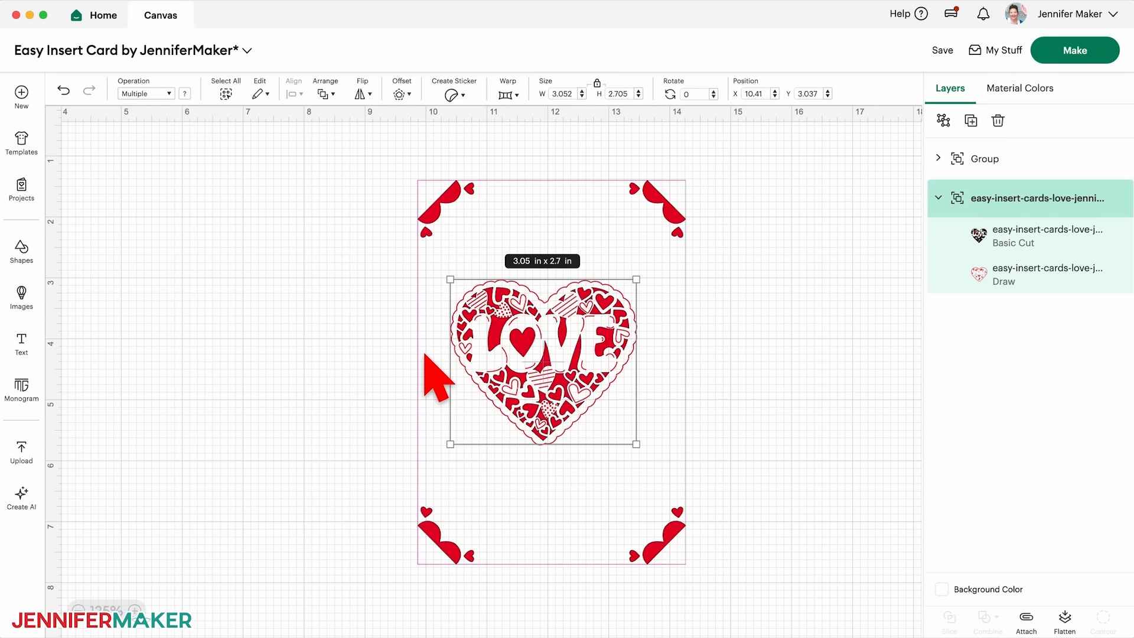
Step: Enlarge the LOVE heart to about 3.29 × 2.91 in and center it within the corner frame
{"action": "left_click_drag", "start_coordinate": [636, 278], "coordinate": [651, 267]}
{"action": "left_click_drag", "start_coordinate": [617, 310], "coordinate": [613, 322]}
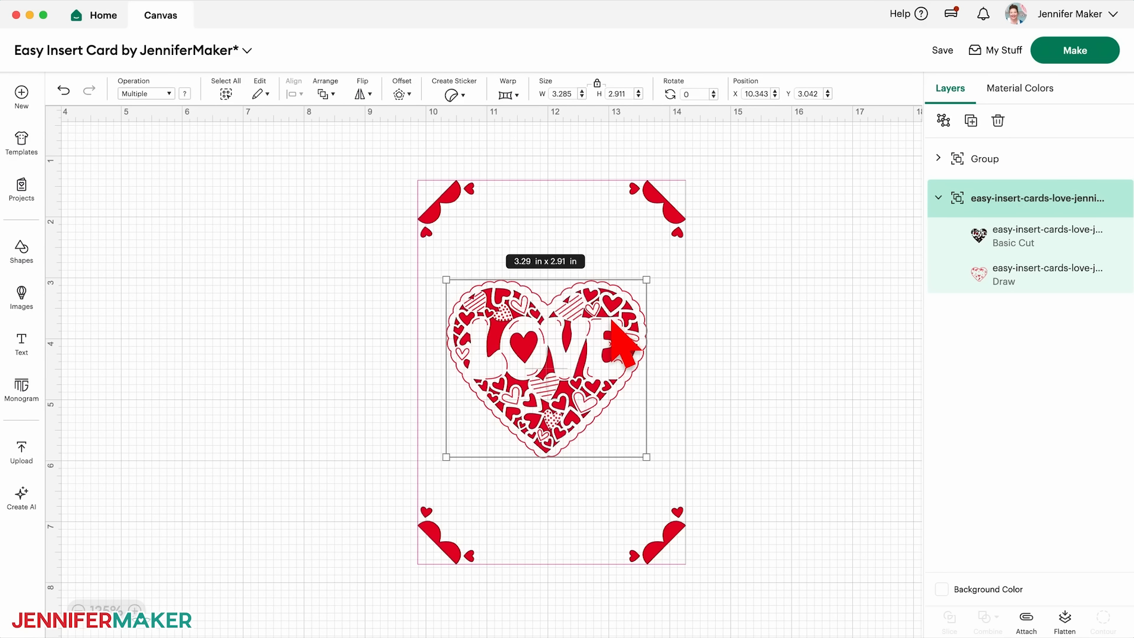
{"action": "key", "text": "super+a"}
{"action": "left_click", "coordinate": [294, 94]}
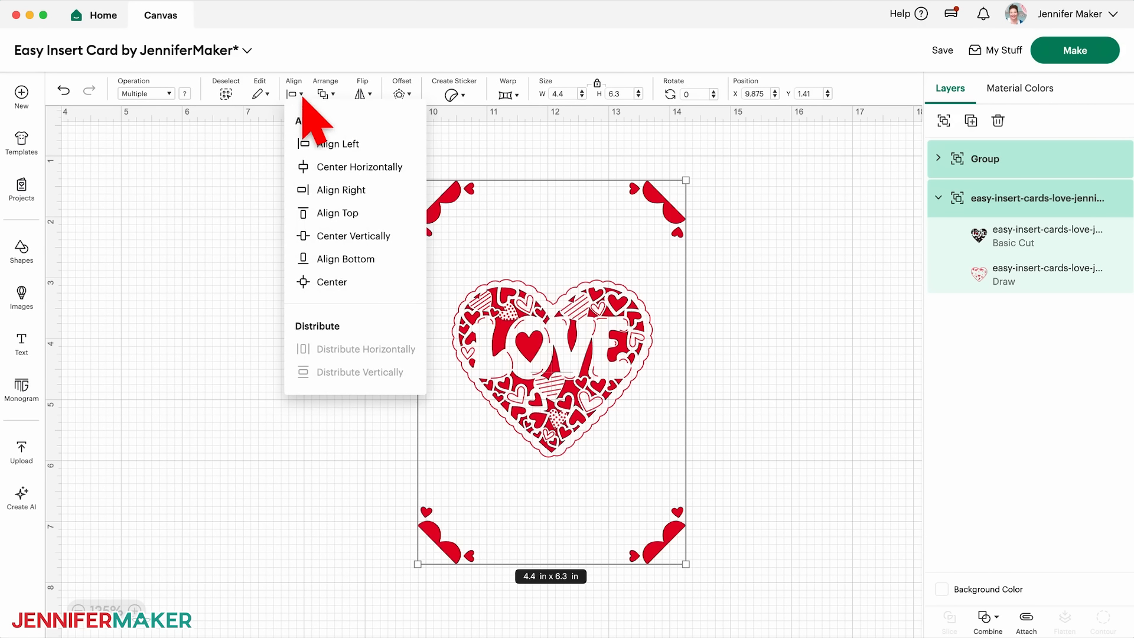
{"action": "left_click", "coordinate": [340, 284]}
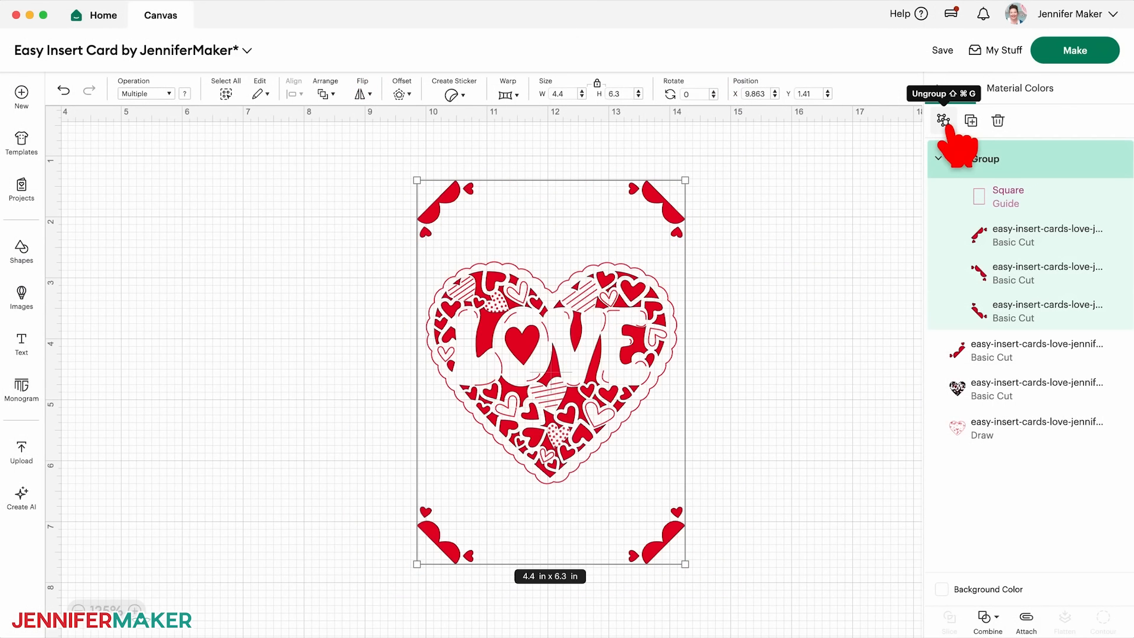
Step: Ungroup the guide frame and recolor all four corner decorations and the heart's cut layer white
{"action": "left_click", "coordinate": [944, 121]}
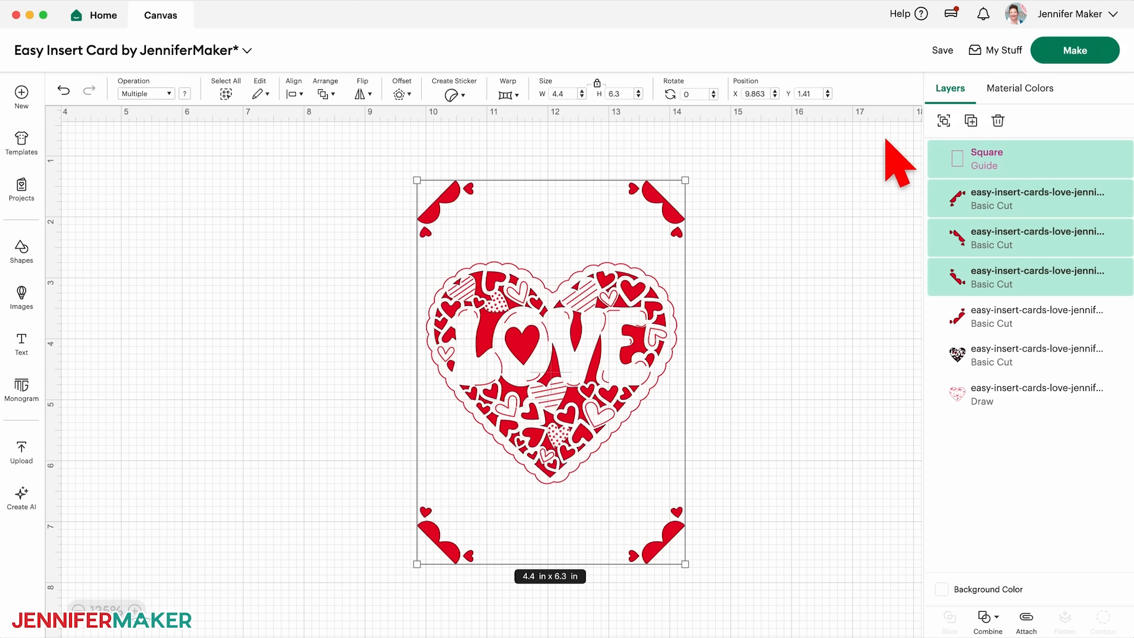
{"action": "left_click", "coordinate": [971, 357], "text": "shift"}
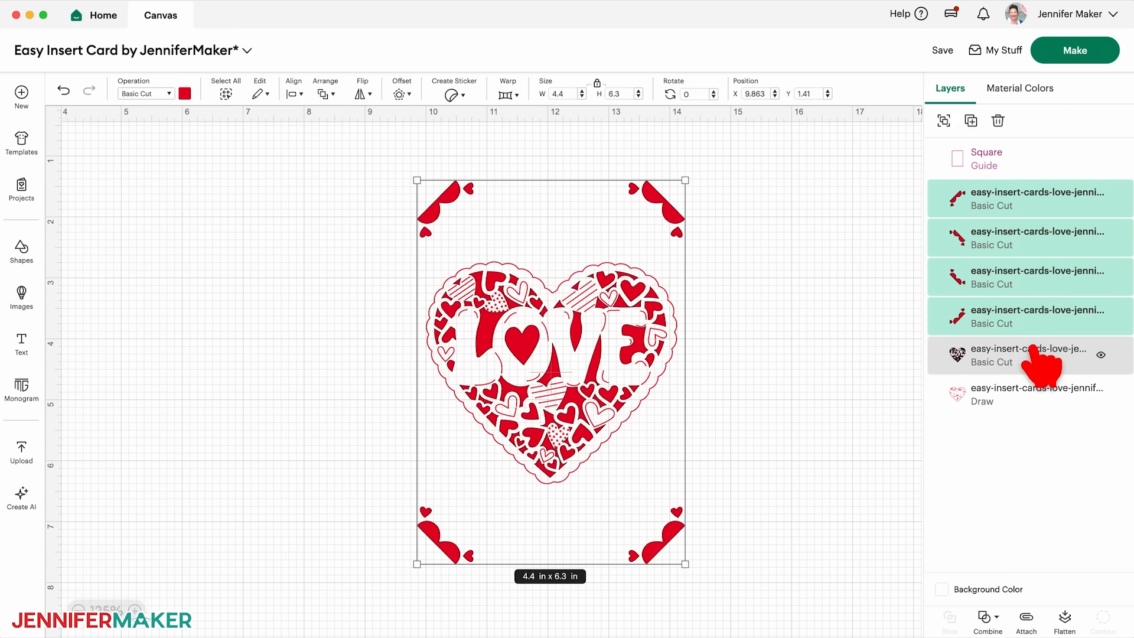
{"action": "left_click", "coordinate": [185, 94]}
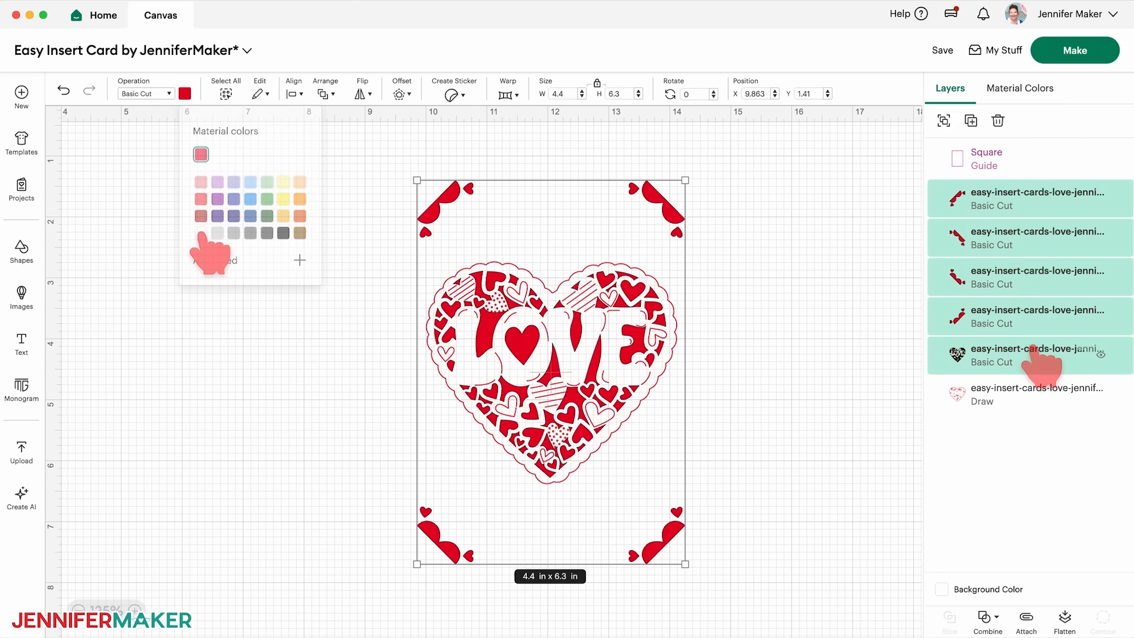
{"action": "left_click", "coordinate": [201, 234]}
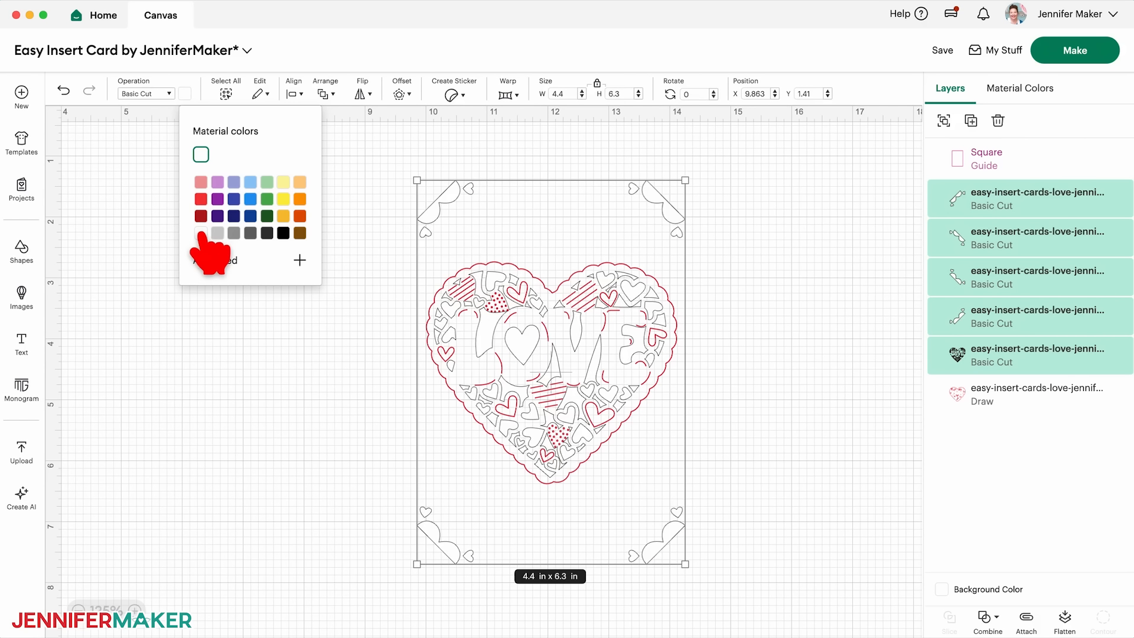
Step: Attach the guide, corner decorations, heart cut layer and heart draw layer together
{"action": "left_click_drag", "start_coordinate": [385, 167], "coordinate": [724, 587]}
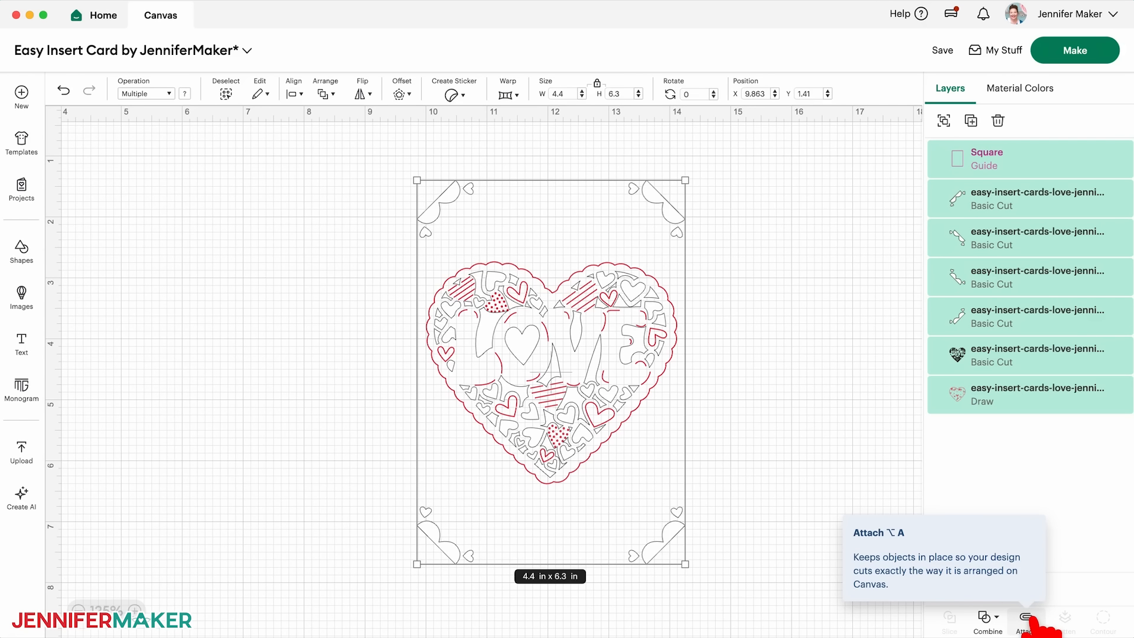
{"action": "left_click", "coordinate": [1026, 618]}
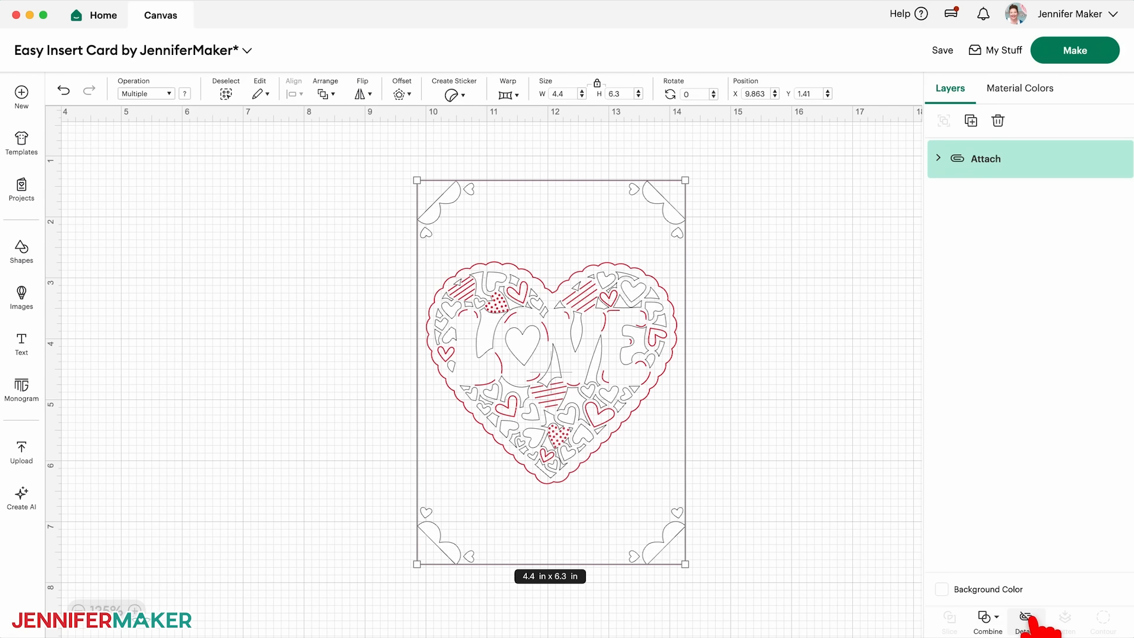
Step: Choose the Maker 4 - 847 machine and send the card design to mat preparation
{"action": "left_click", "coordinate": [952, 15]}
{"action": "left_click", "coordinate": [956, 262]}
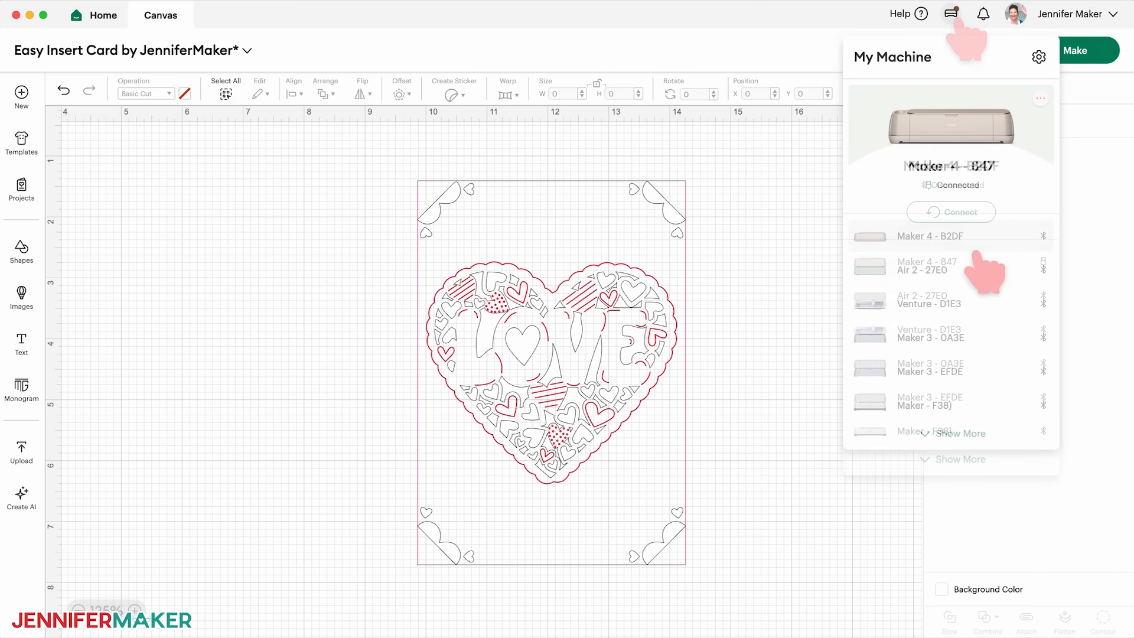
{"action": "left_click", "coordinate": [1094, 58]}
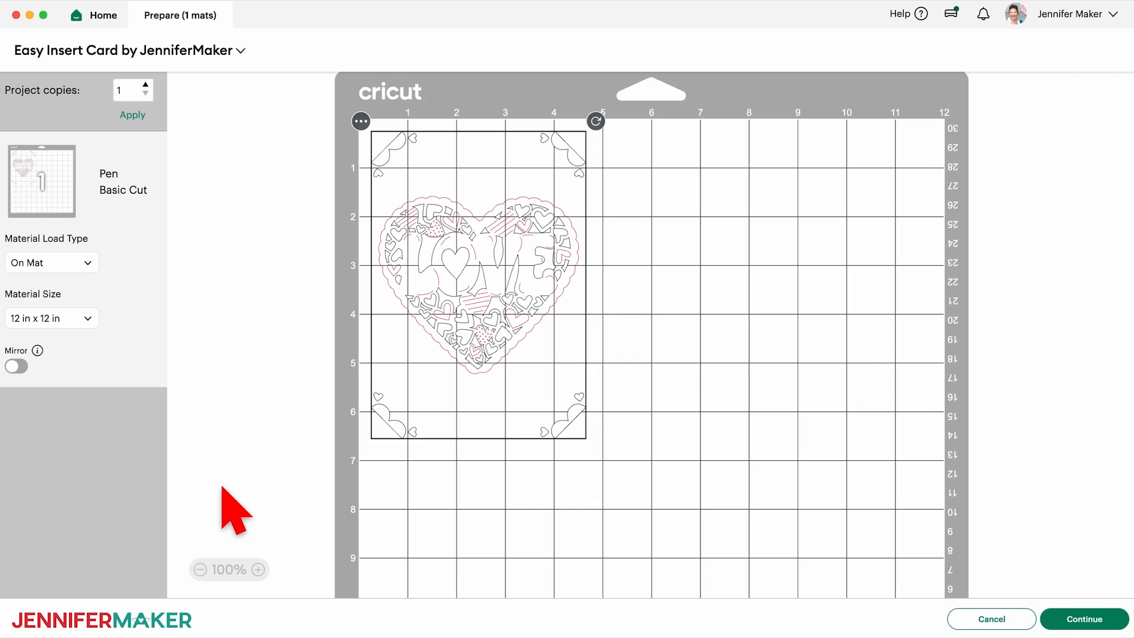
Step: Set the material load type to On Card Mat and rotate the design 180 degrees on the first card position
{"action": "left_click", "coordinate": [87, 263]}
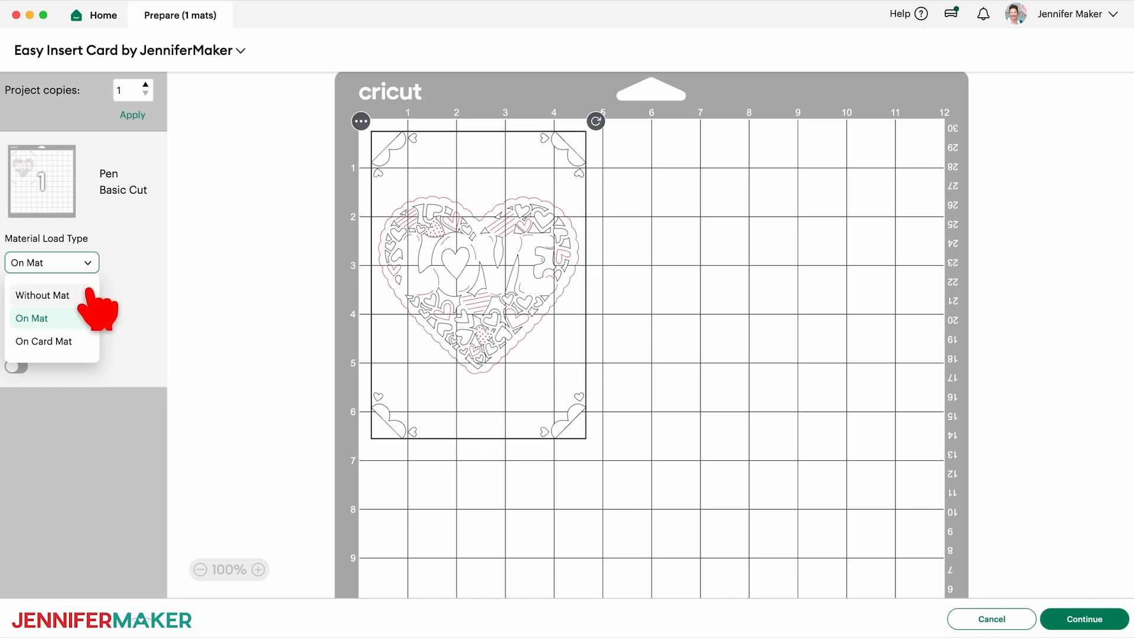
{"action": "left_click", "coordinate": [75, 341]}
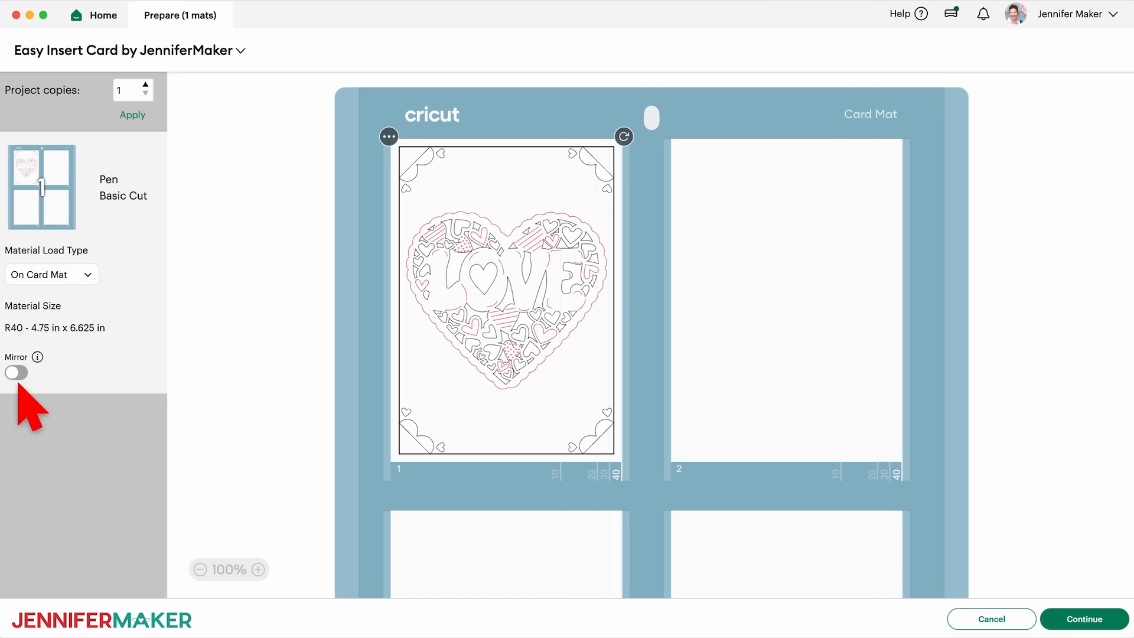
{"action": "left_click", "coordinate": [458, 422]}
{"action": "key", "text": "shift"}
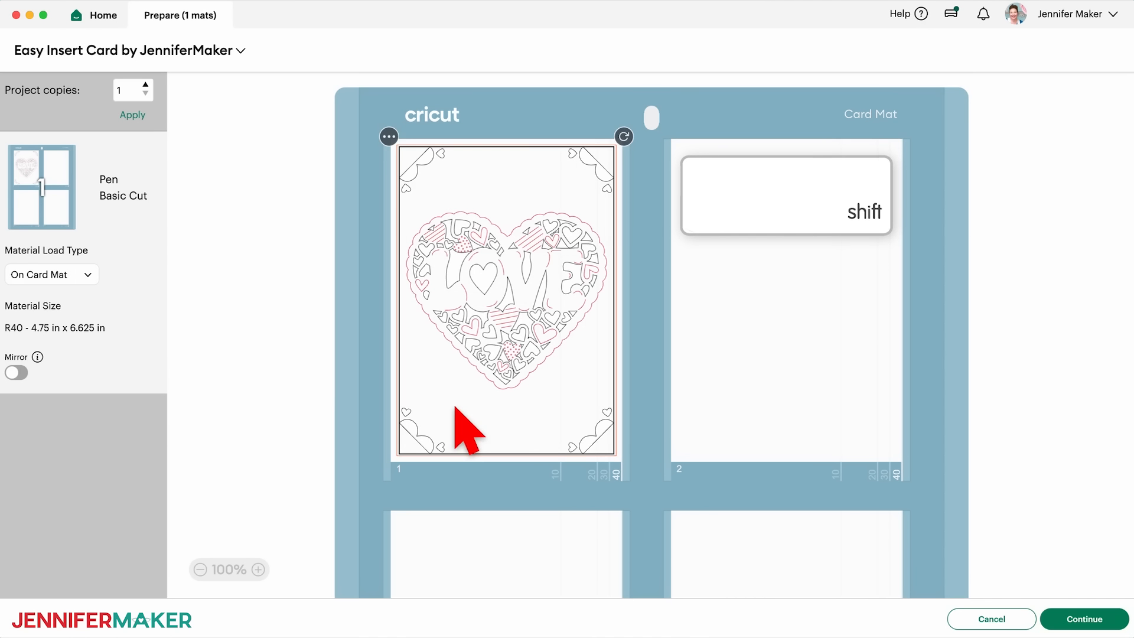
{"action": "mouse_move", "coordinate": [623, 136]}
{"action": "left_mouse_down"}
{"action": "mouse_move", "coordinate": [650, 228]}
{"action": "mouse_move", "coordinate": [646, 328]}
{"action": "mouse_move", "coordinate": [625, 400]}
{"action": "mouse_move", "coordinate": [524, 418]}
{"action": "mouse_move", "coordinate": [451, 405]}
{"action": "left_mouse_up"}
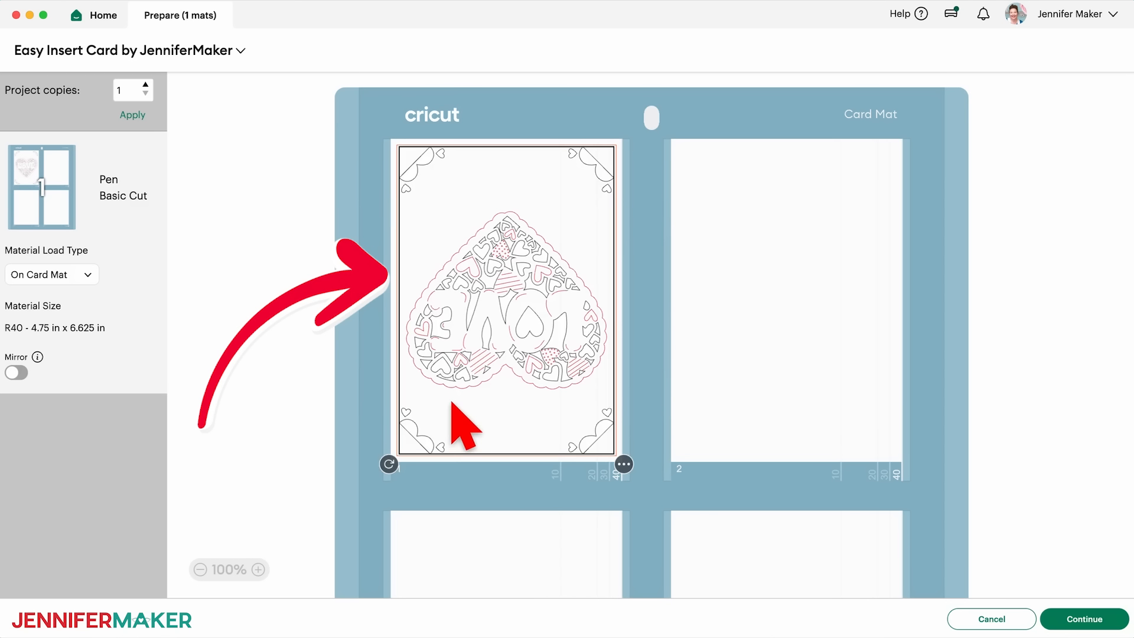